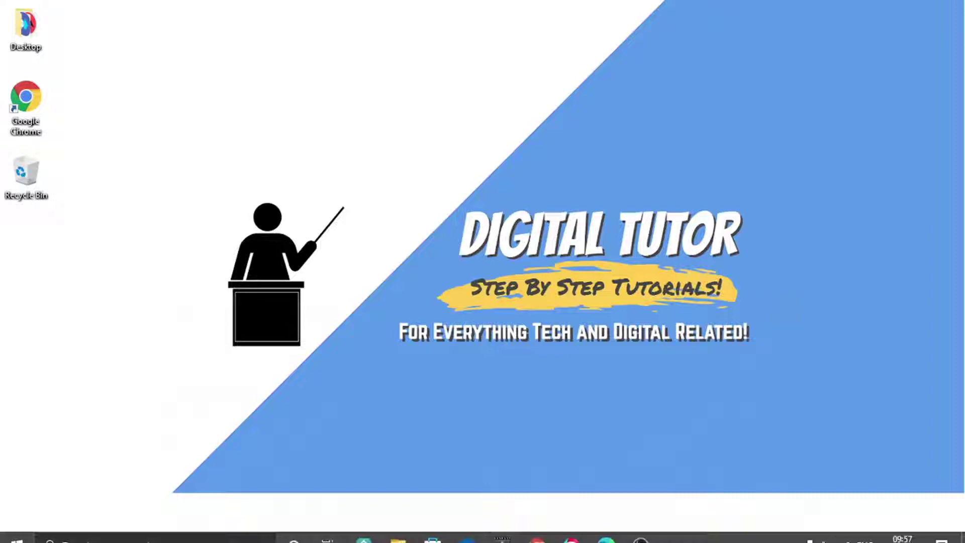
# Launch Chrome and load twitch.tv.
pyautogui.click(538, 529)
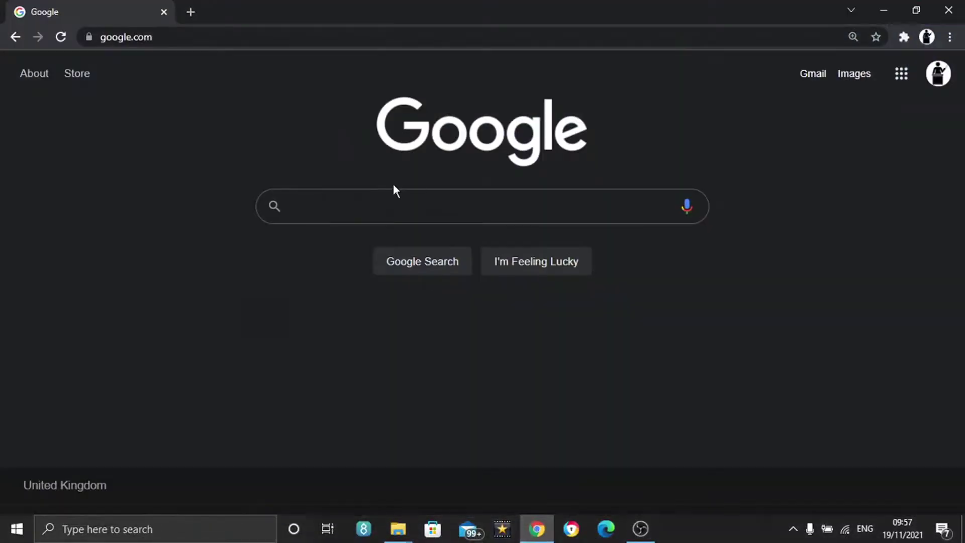
pyautogui.click(225, 43)
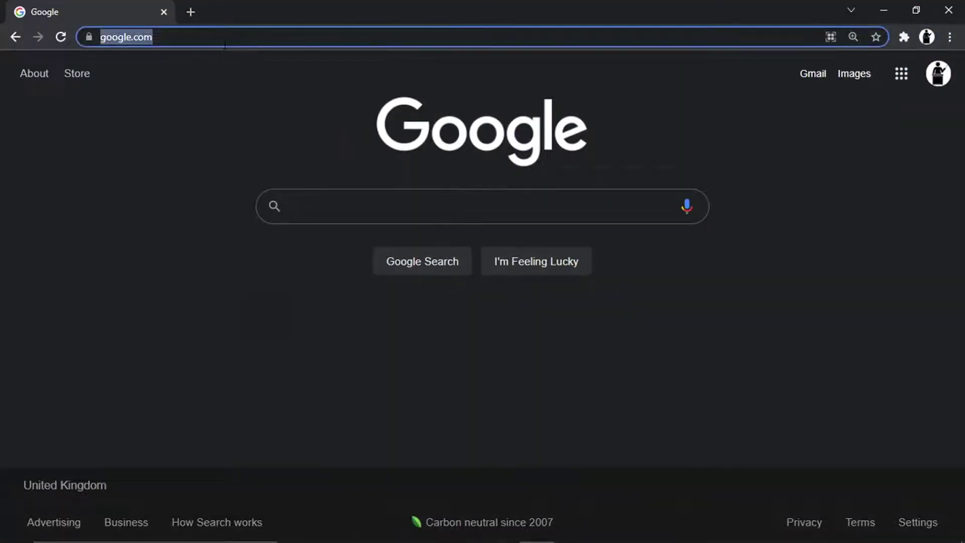
pyautogui.write('twitc')
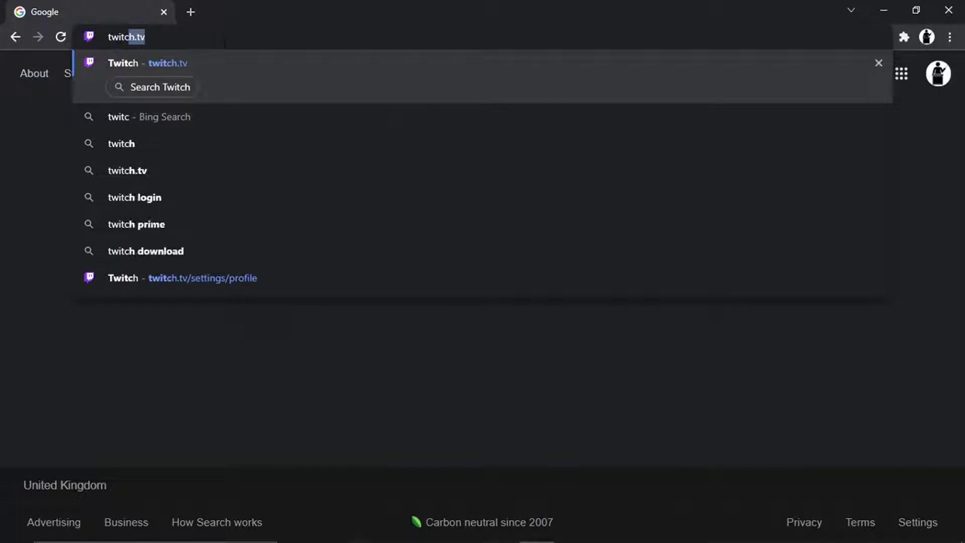
pyautogui.write('h.tv')
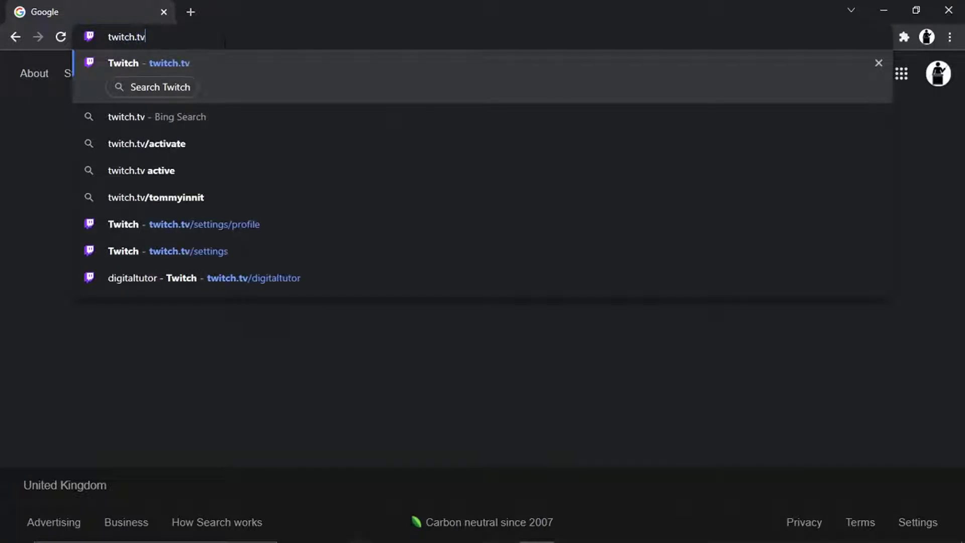
pyautogui.press('Return')
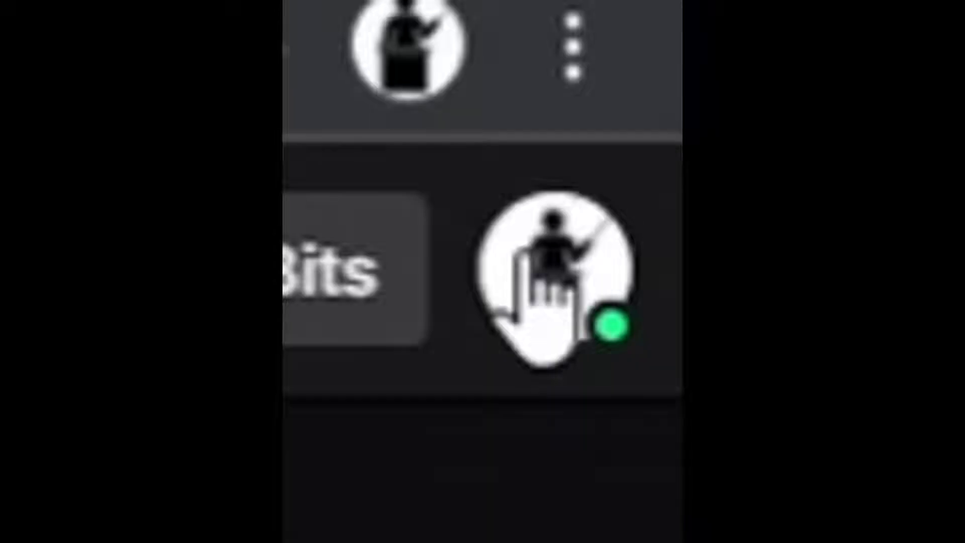
# Open Settings from the top-right avatar menu to reach the Profile tab.
pyautogui.click(521, 257)
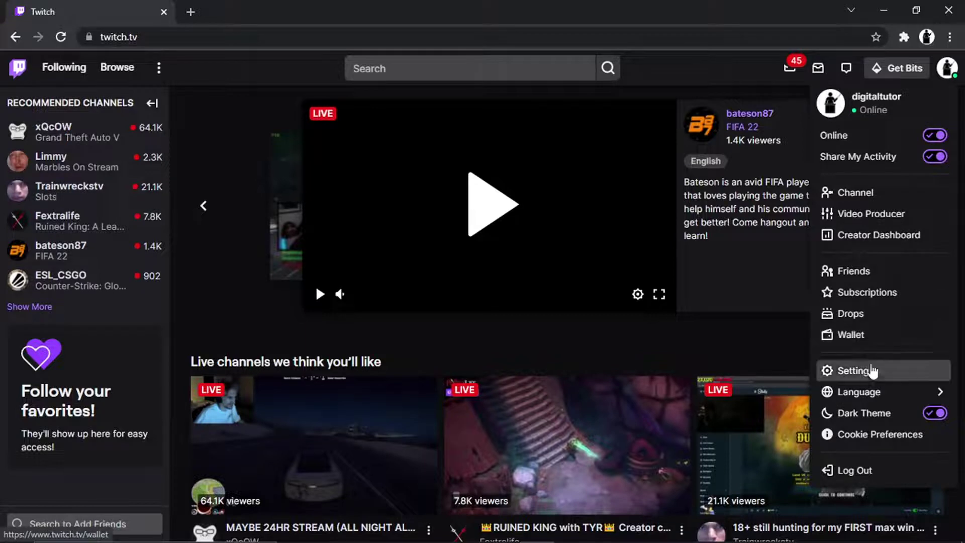
pyautogui.click(870, 371)
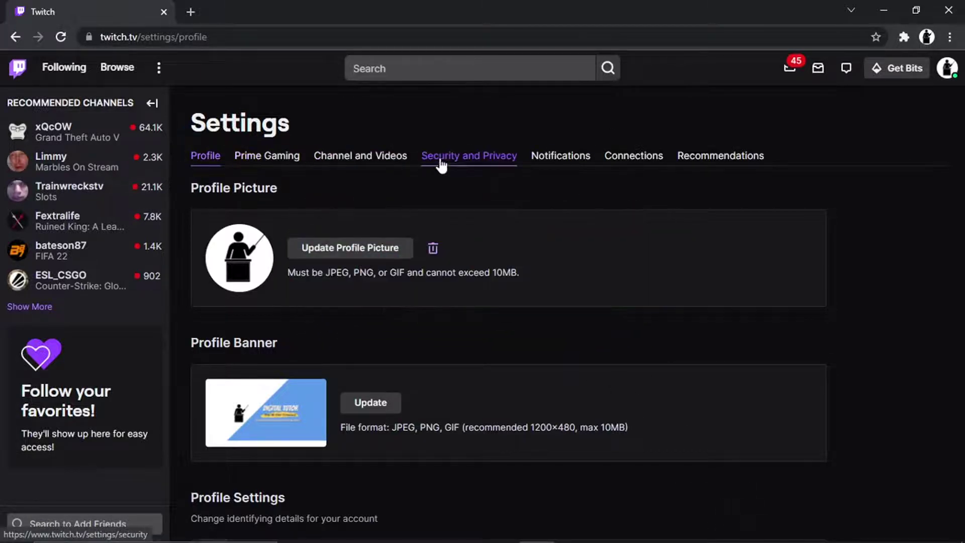
# On the Connections tab, connect the Steam card to bring up Steam sign-in.
pyautogui.click(638, 162)
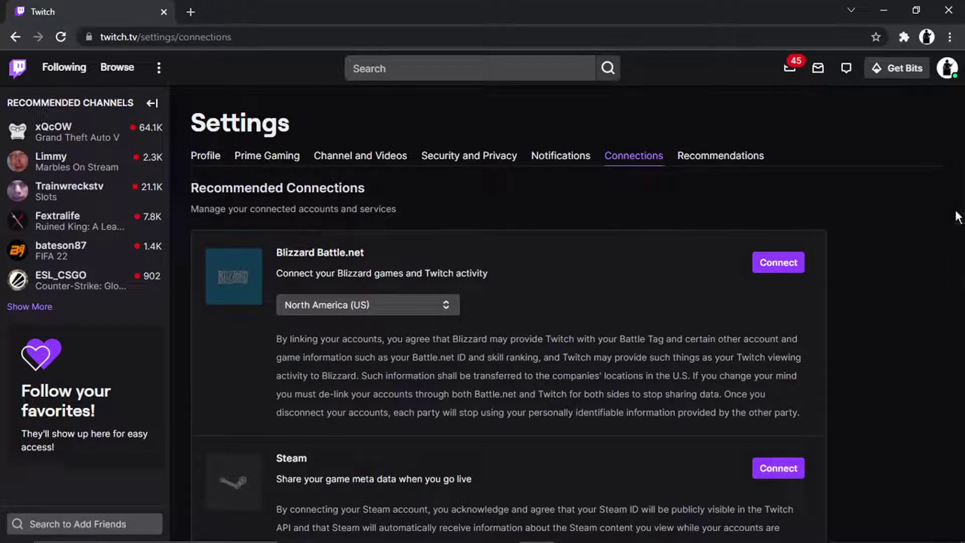
pyautogui.moveTo(962, 197)
pyautogui.mouseDown()
pyautogui.moveTo(951, 313)
pyautogui.moveTo(940, 219)
pyautogui.mouseUp()
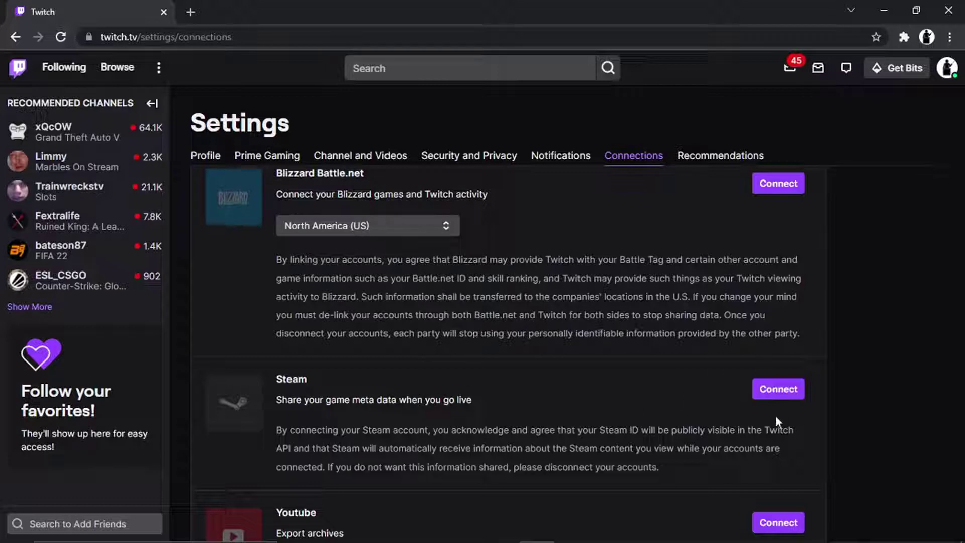
pyautogui.click(779, 389)
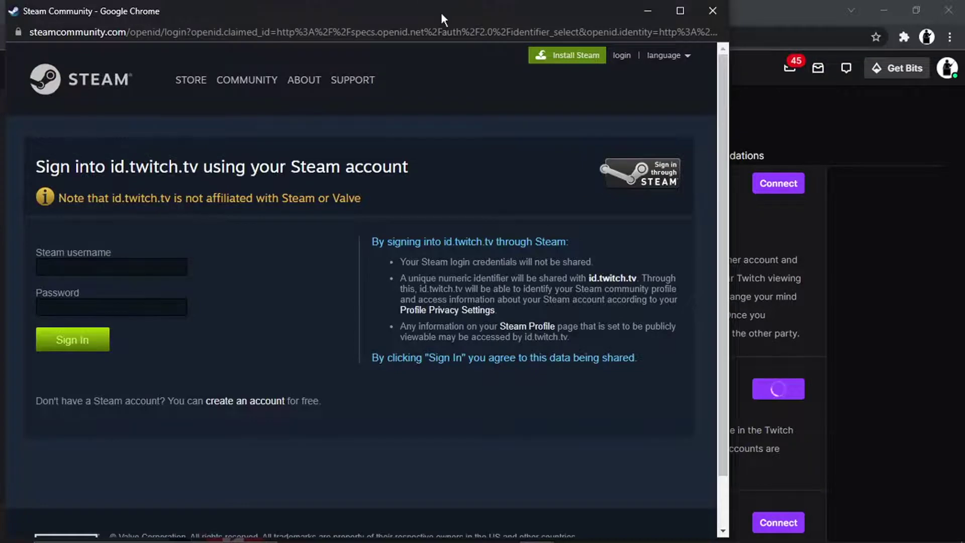
# Move the Steam popup into view and sign in with the autofilled saved credentials.
pyautogui.moveTo(441, 13); pyautogui.dragTo(547, 48)
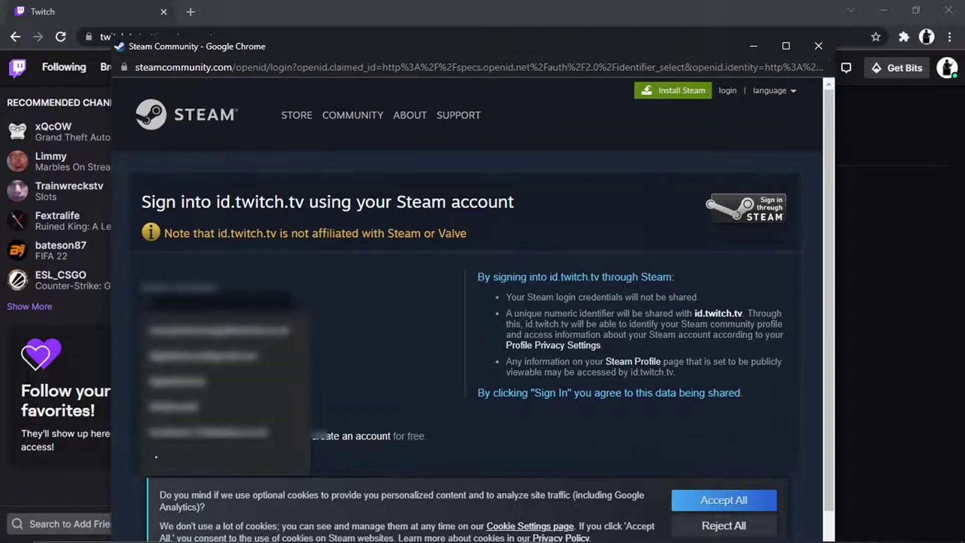
pyautogui.click(195, 329)
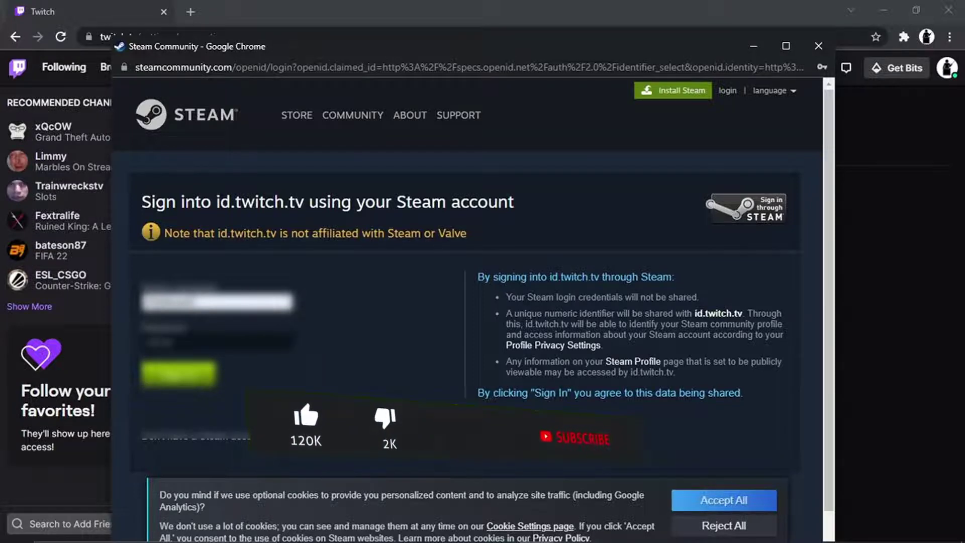
pyautogui.click(214, 377)
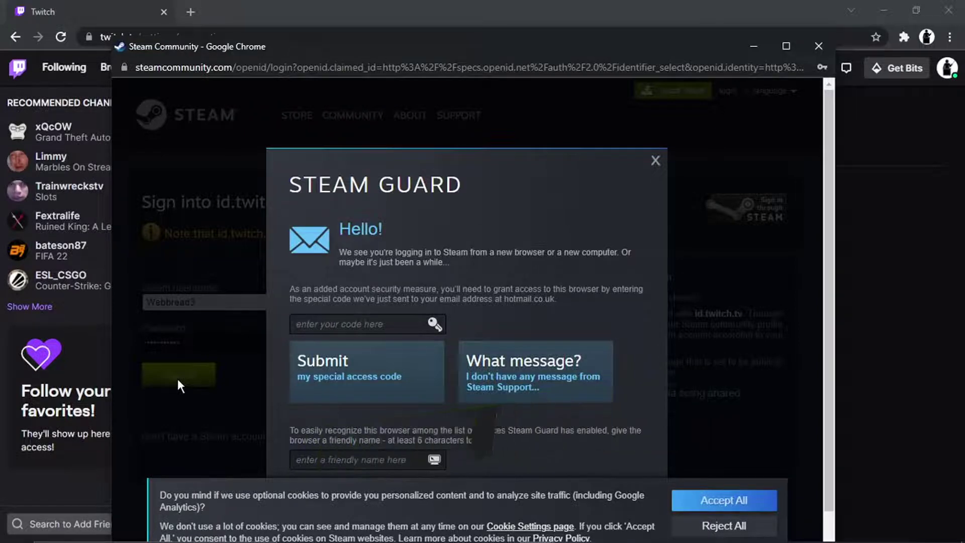
# Enter the emailed Steam Guard code and proceed back to Twitch.
pyautogui.click(380, 380)
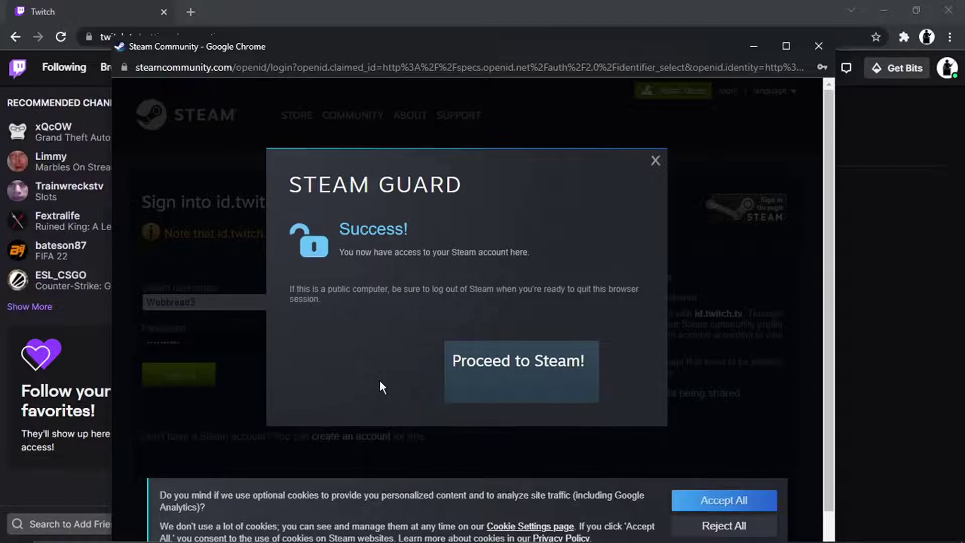
pyautogui.click(511, 365)
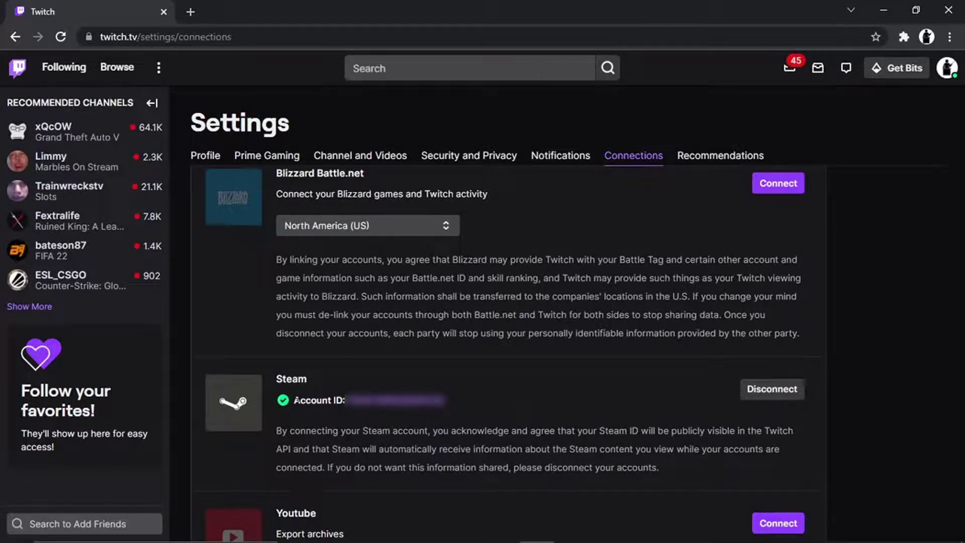
pyautogui.moveTo(294, 400); pyautogui.dragTo(355, 431)
pyautogui.click(400, 429)
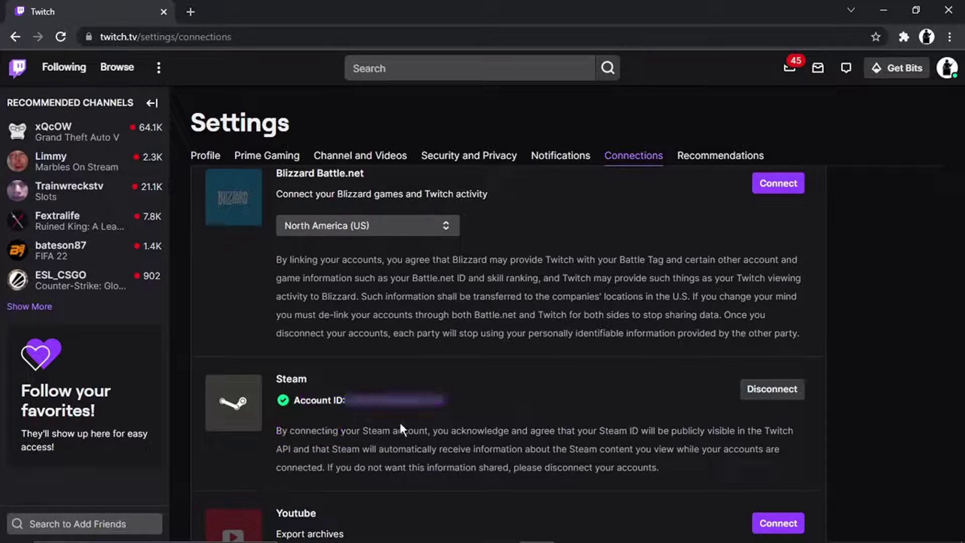